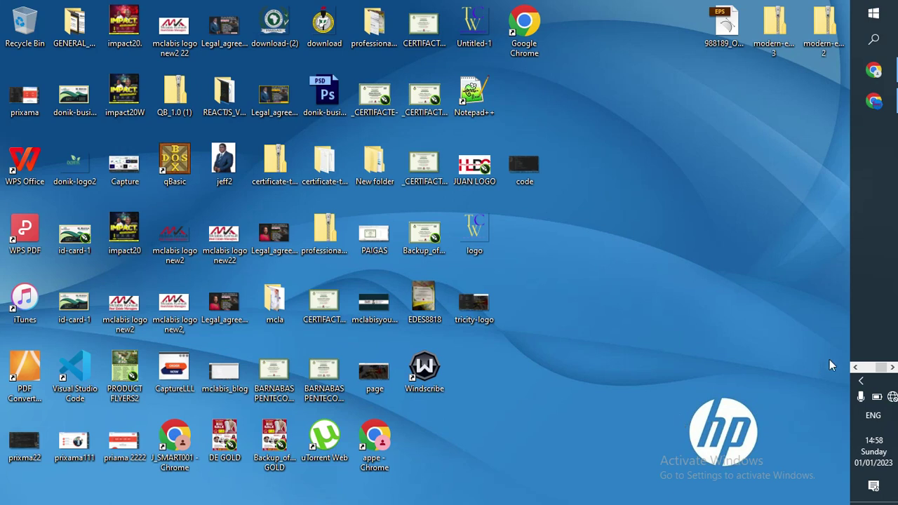
- Switch to the Photoshop window
click(857, 369)
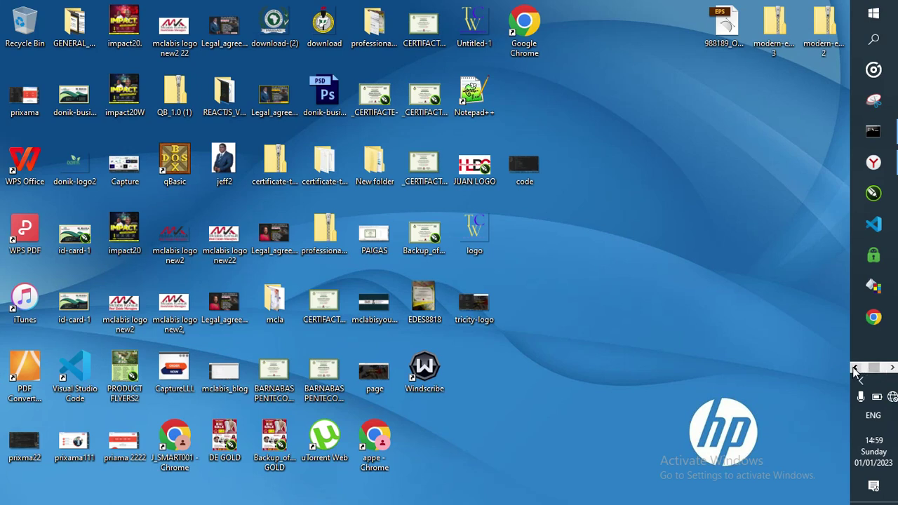
click(892, 368)
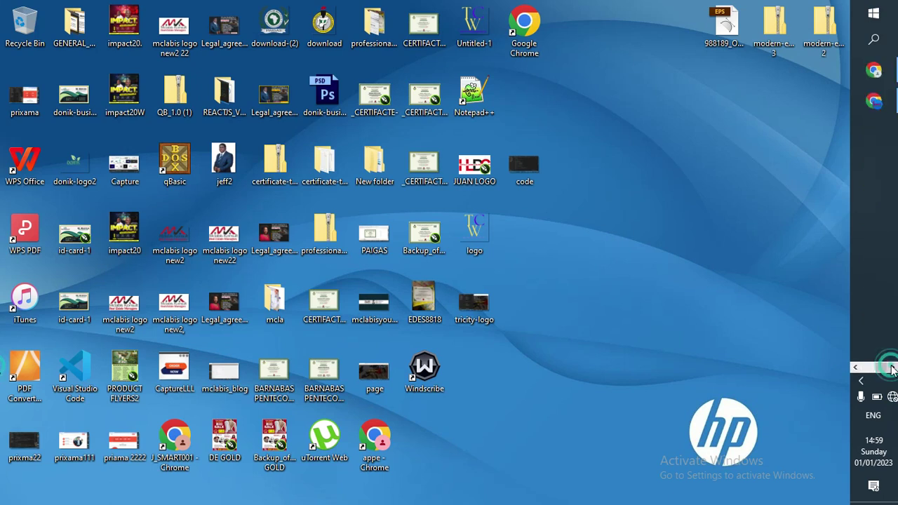
click(855, 368)
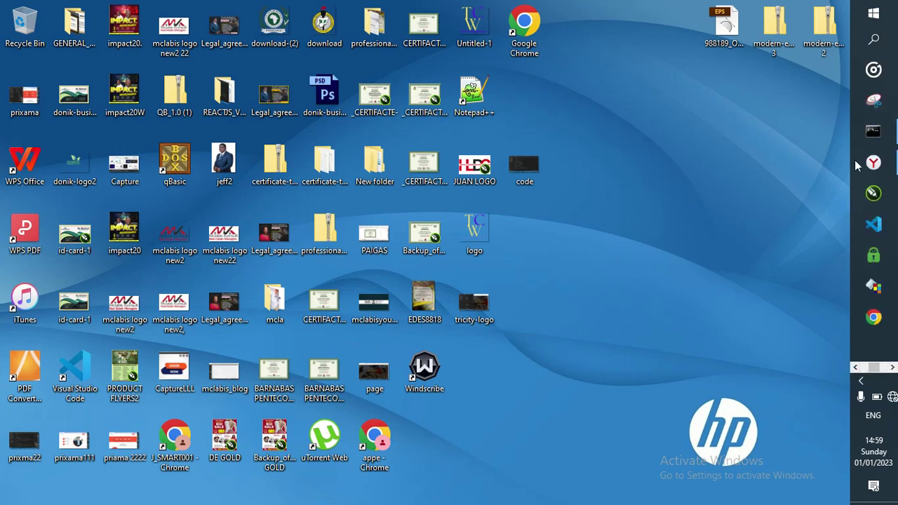
click(855, 369)
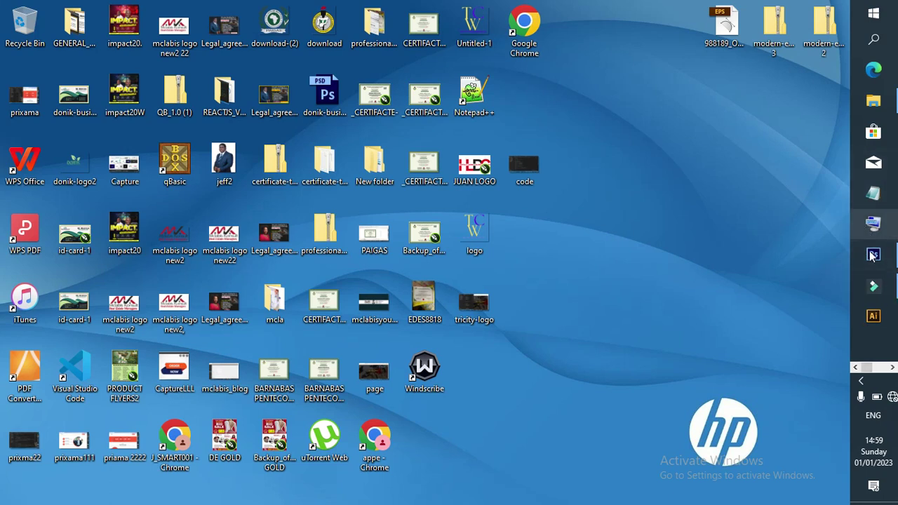
click(873, 255)
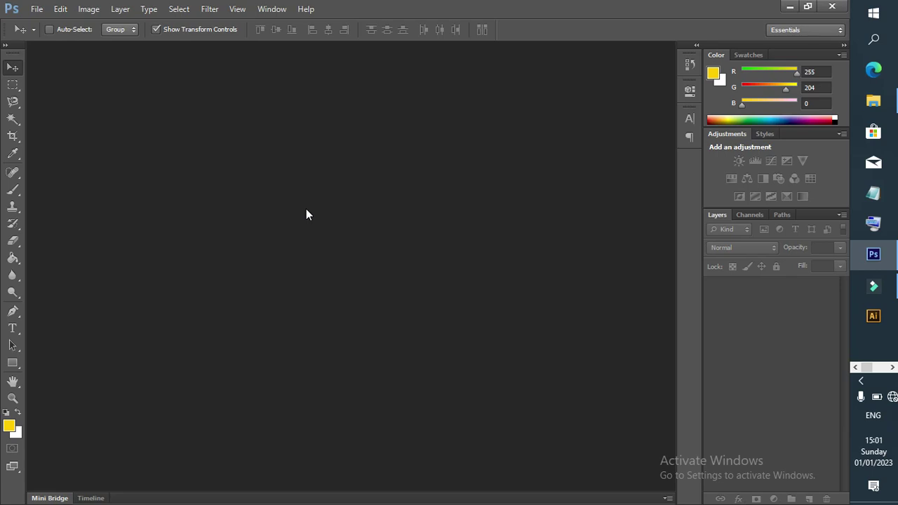
- Look through the command lists for files, editing, images, layers, type, selections, filters and view, including the Proof Setup options
click(36, 9)
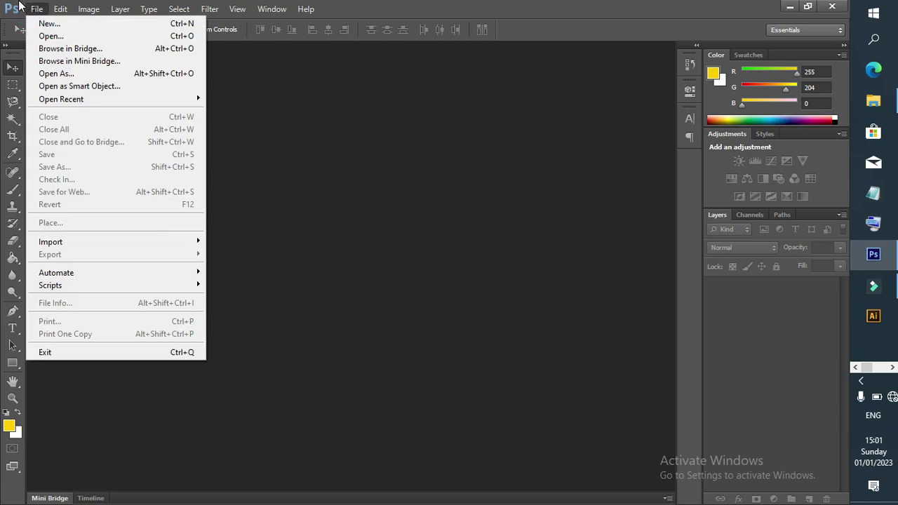
click(11, 9)
click(35, 9)
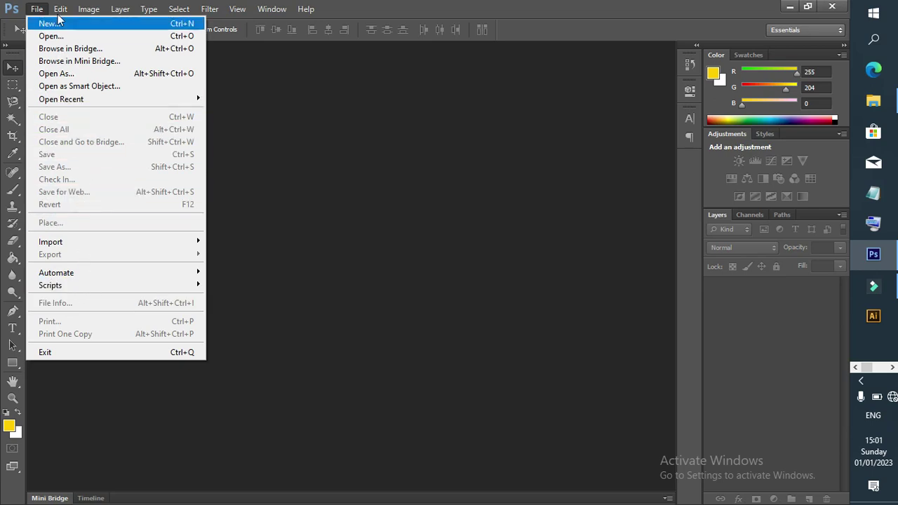
mouse_move(58, 11)
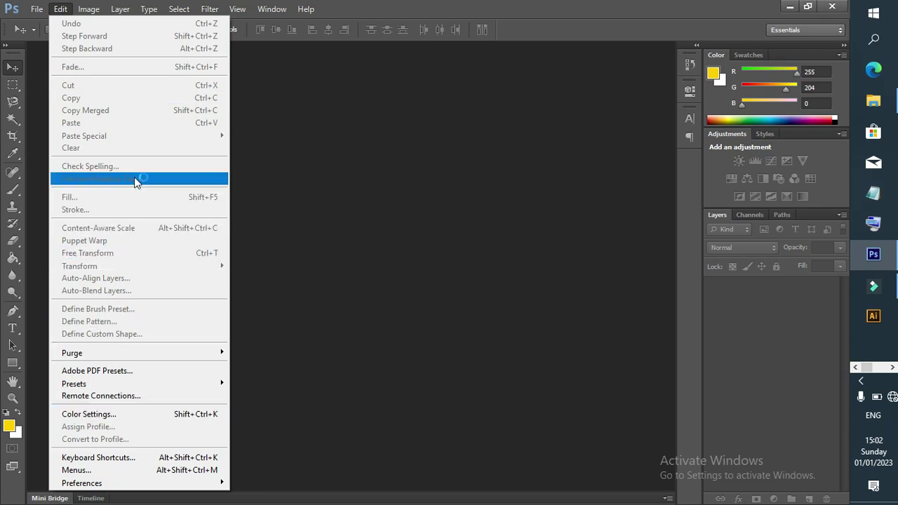
click(90, 9)
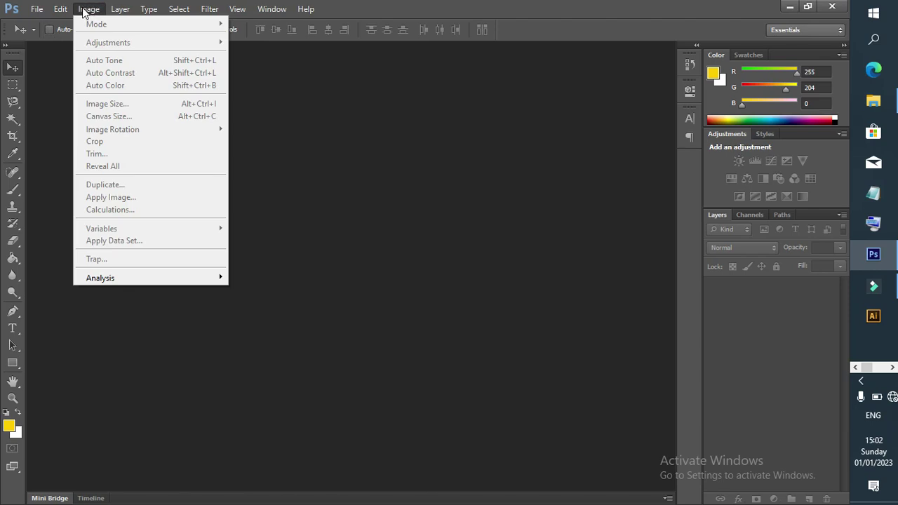
click(81, 9)
click(83, 12)
mouse_move(122, 17)
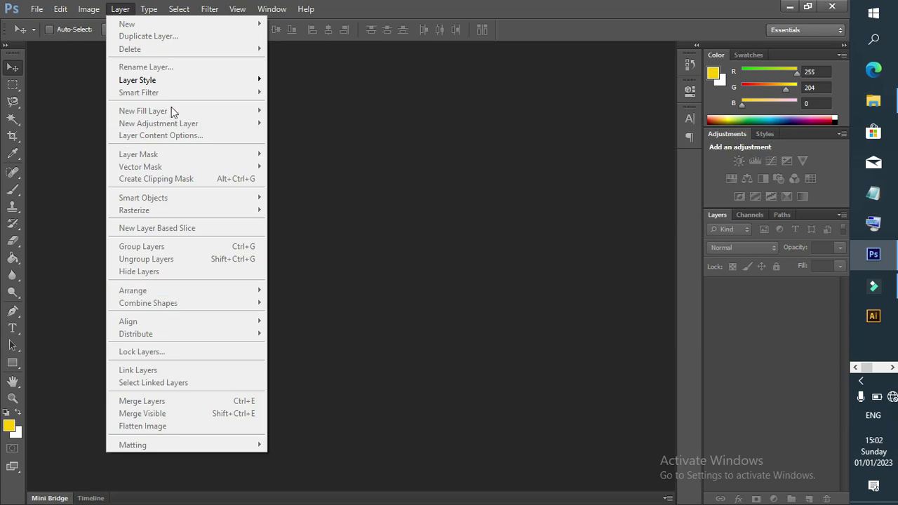
mouse_move(150, 11)
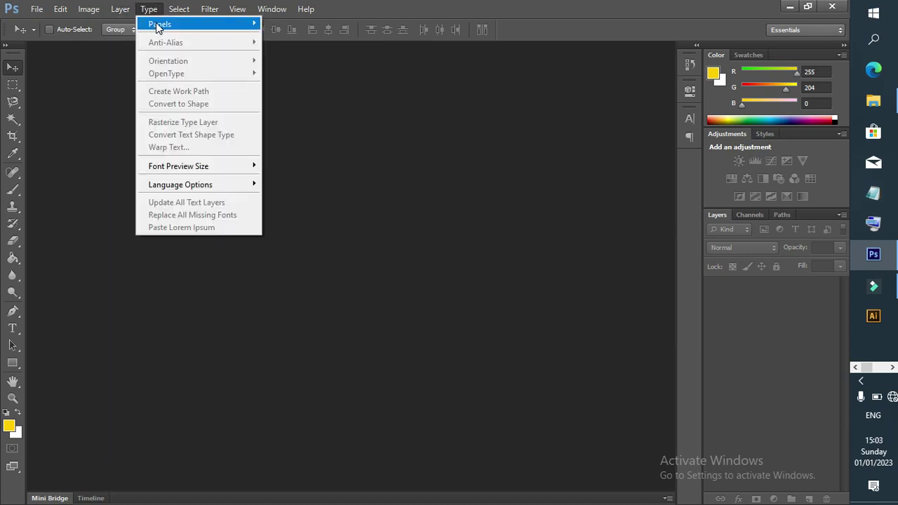
mouse_move(183, 29)
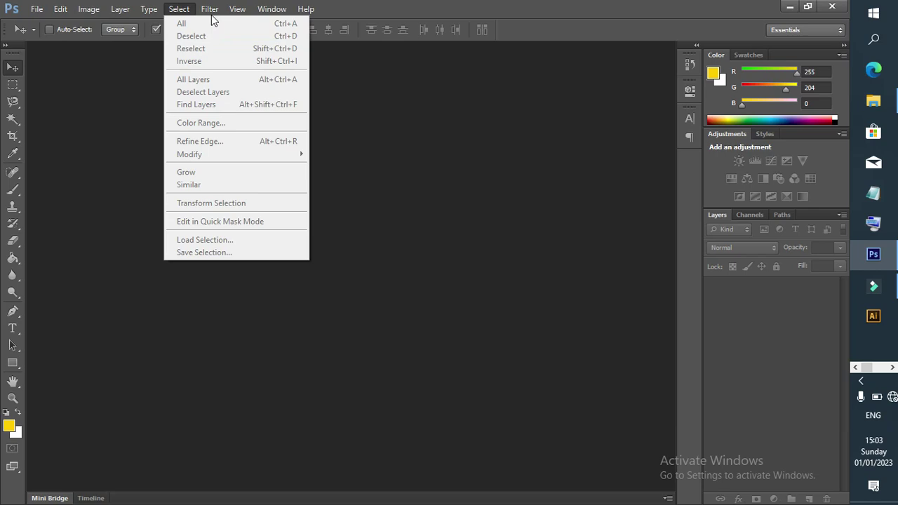
mouse_move(211, 13)
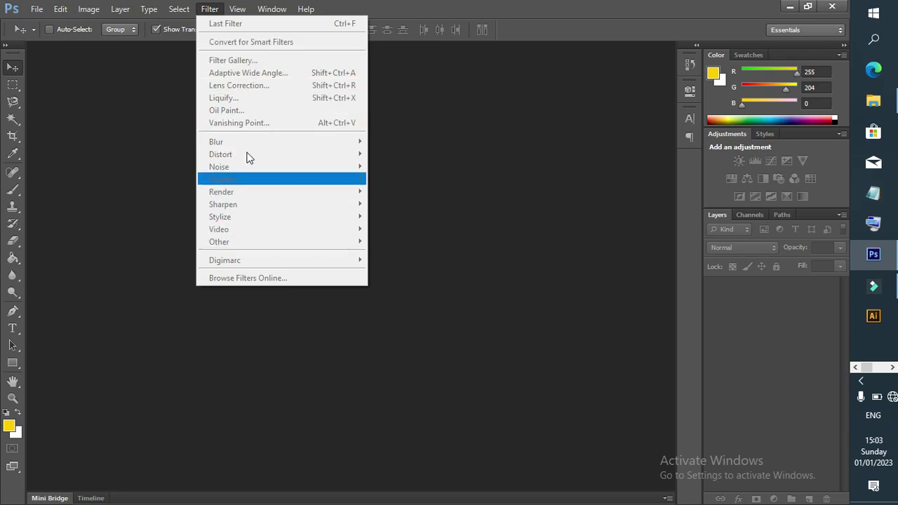
click(239, 10)
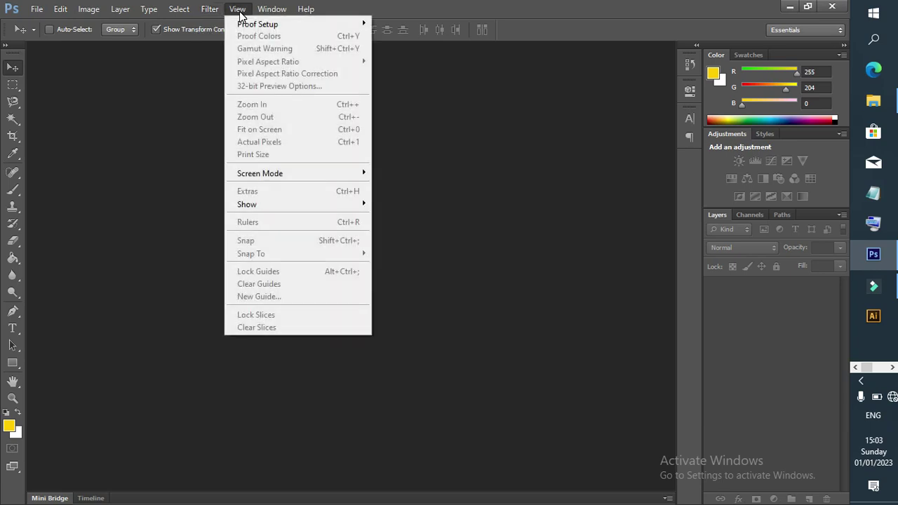
mouse_move(260, 27)
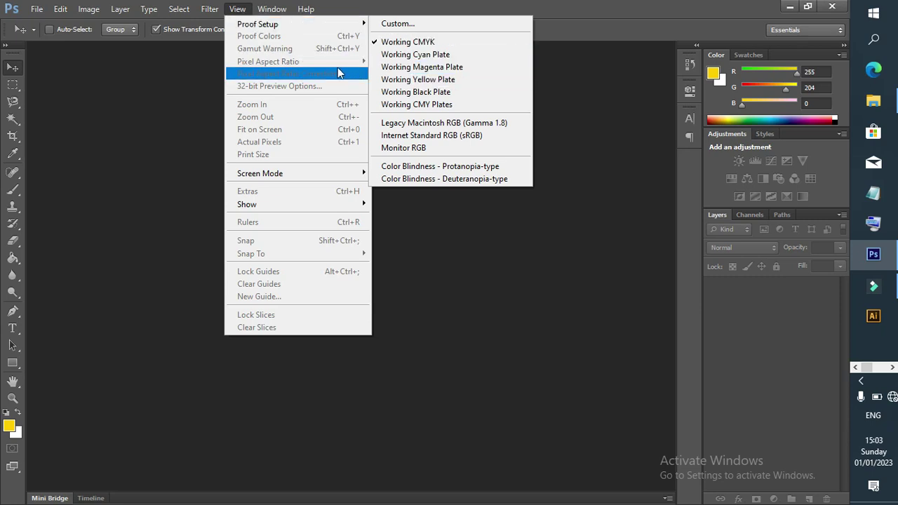
- Show the Brush panel and collapse it into the panel dock
mouse_move(267, 8)
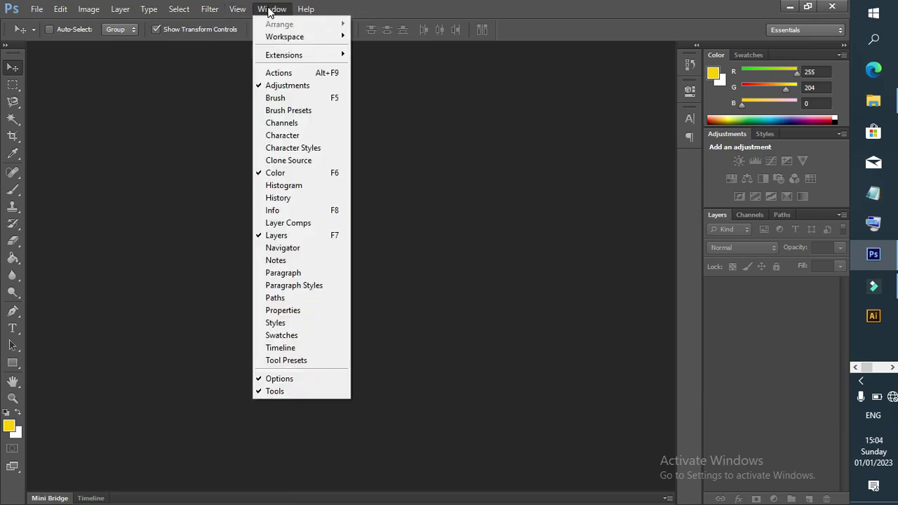
click(267, 8)
click(267, 9)
click(257, 99)
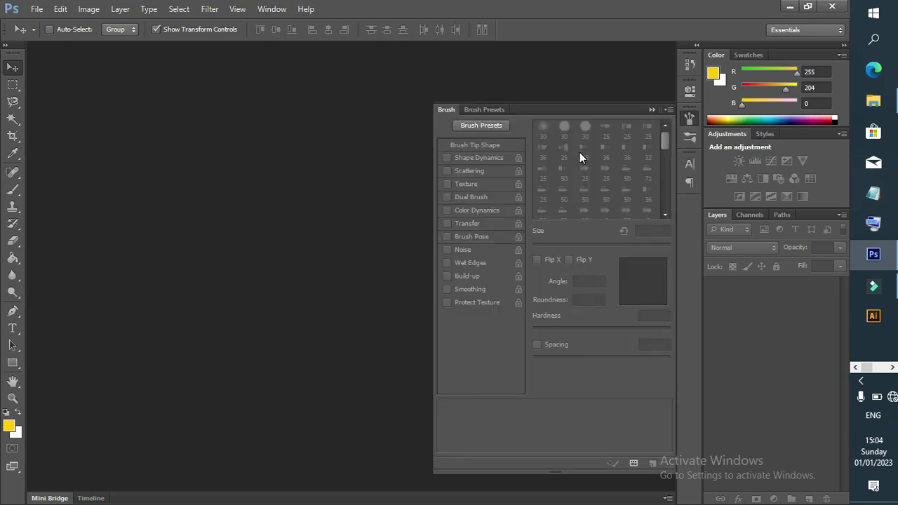
click(650, 110)
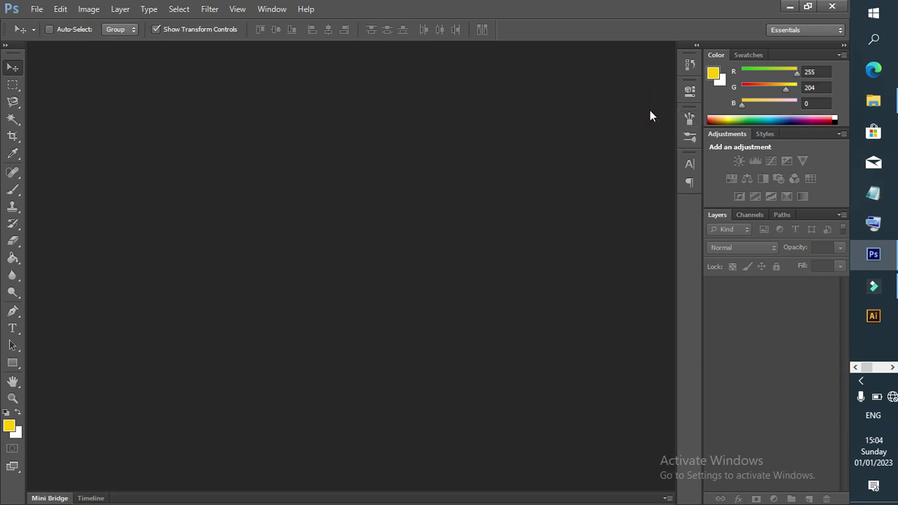
- Look over the list of panels that can be shown and the available help commands
click(276, 10)
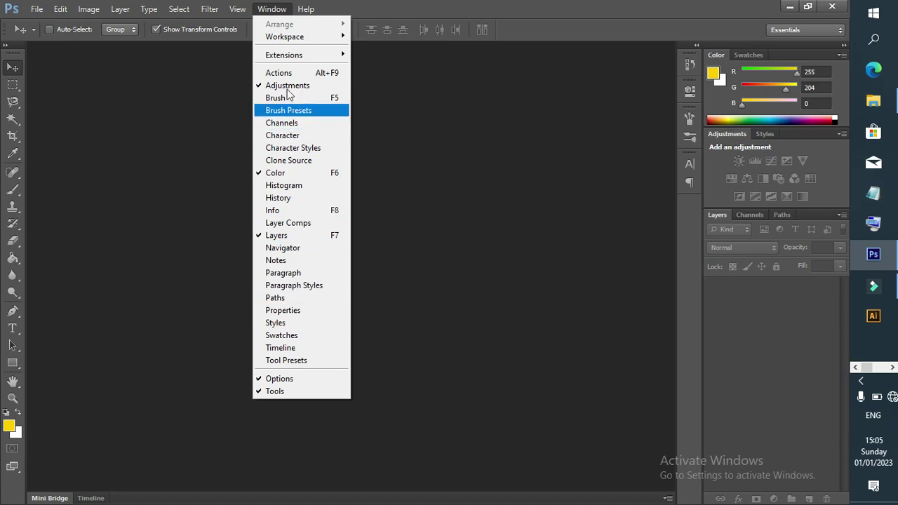
mouse_move(304, 15)
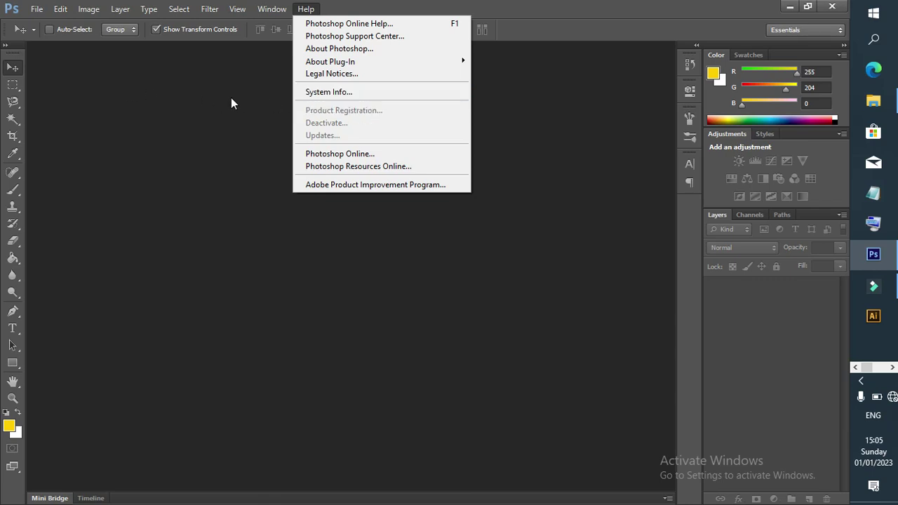
click(177, 101)
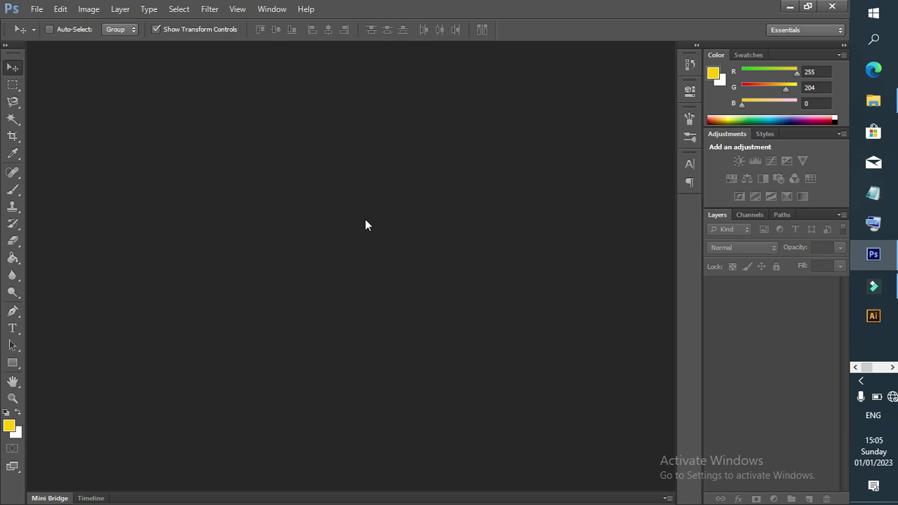
- Examine the selection tools in turn, viewing the variants of the Marquee, Lasso and Magic Wand tools
click(13, 85)
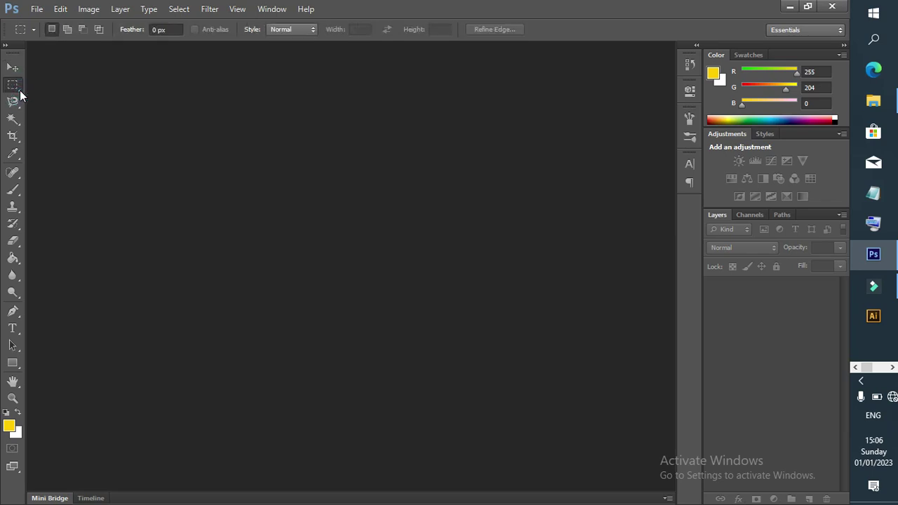
right_click(19, 91)
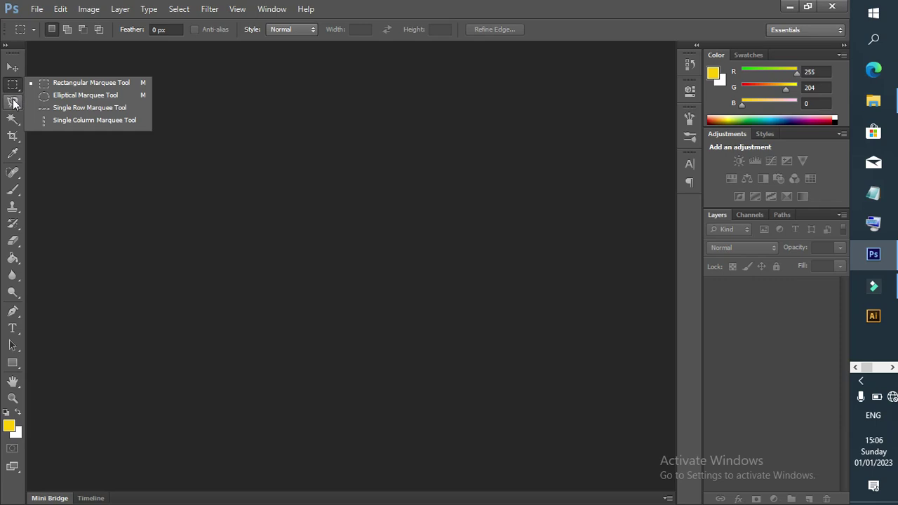
click(16, 104)
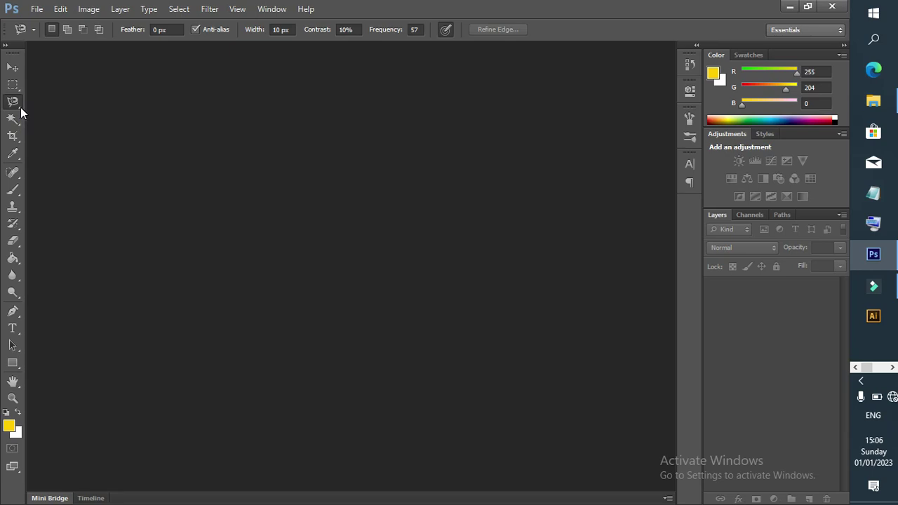
right_click(21, 109)
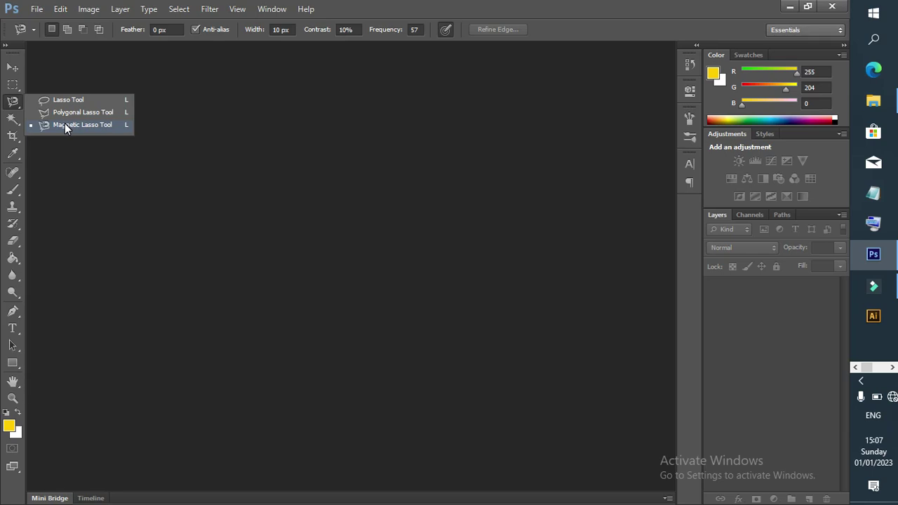
click(10, 118)
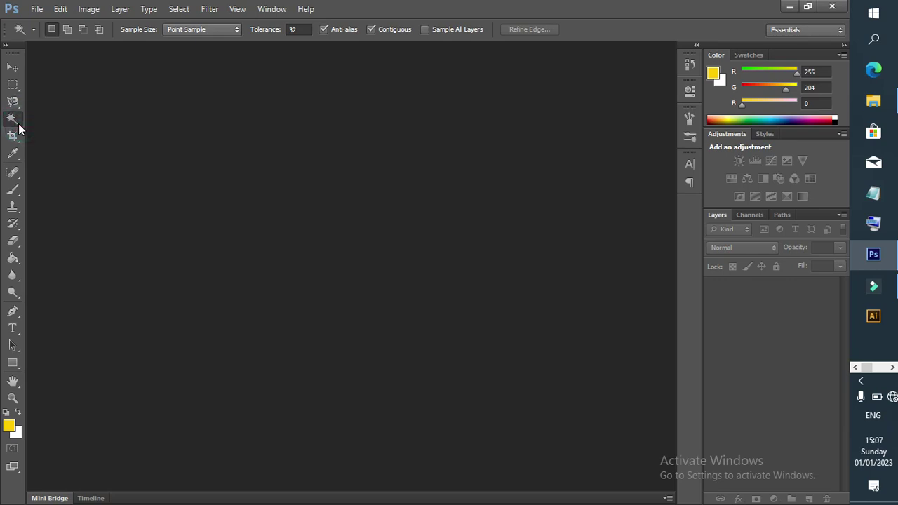
right_click(19, 128)
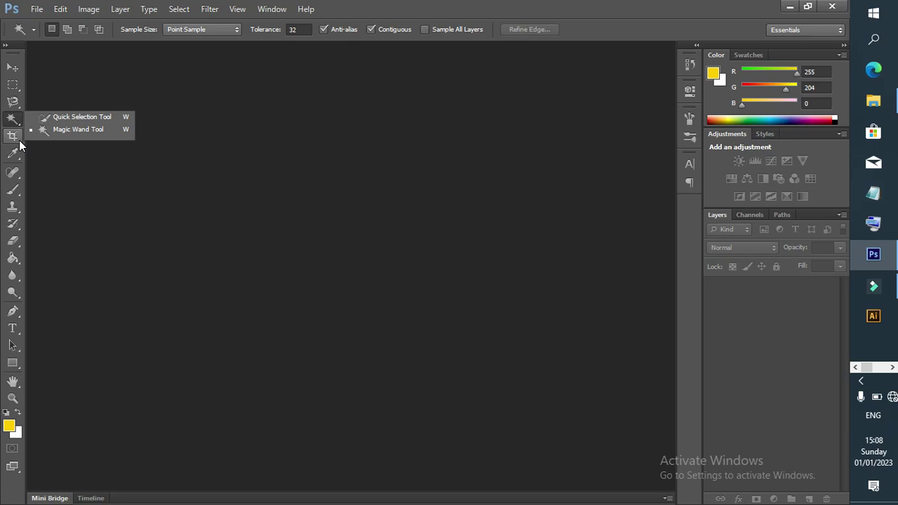
- Examine the Crop tool's options and the variants grouped with the Eyedropper tool
click(11, 138)
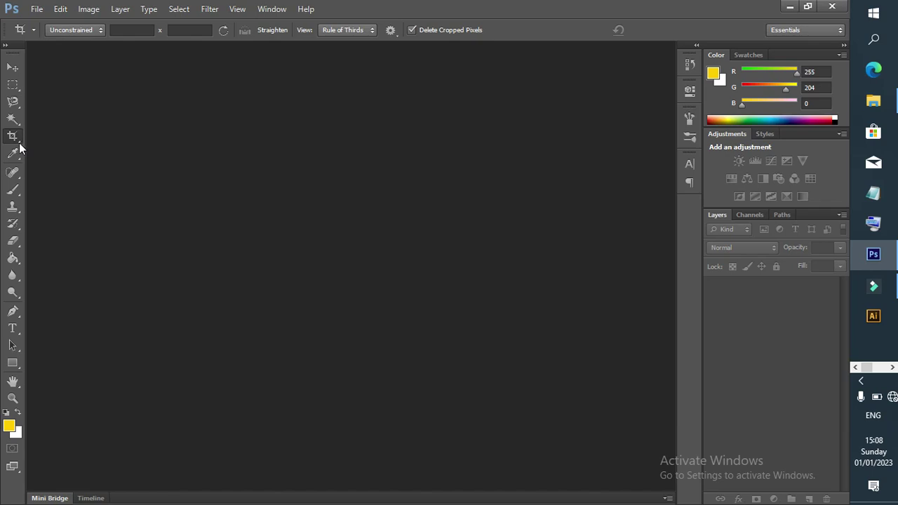
click(13, 153)
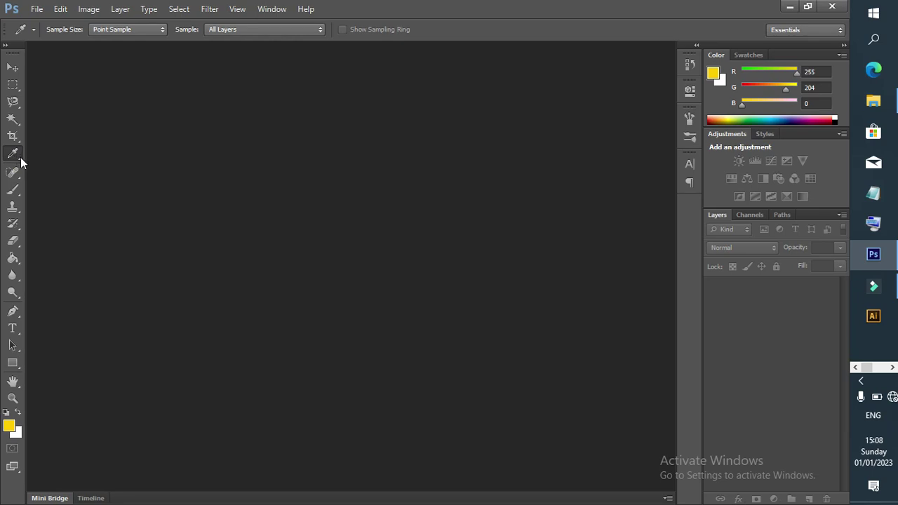
right_click(20, 160)
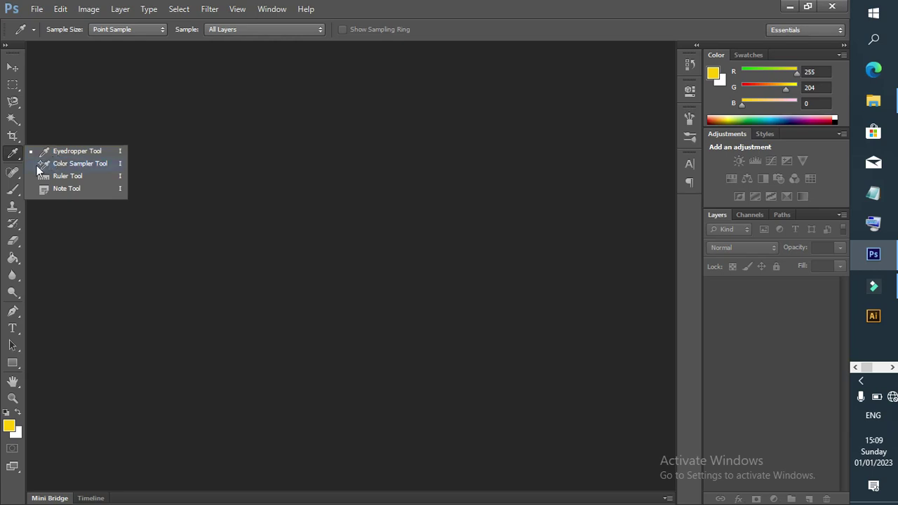
- Examine the retouching and painting tools, viewing the variants of the Spot Healing Brush, Brush and Clone Stamp tools
click(18, 181)
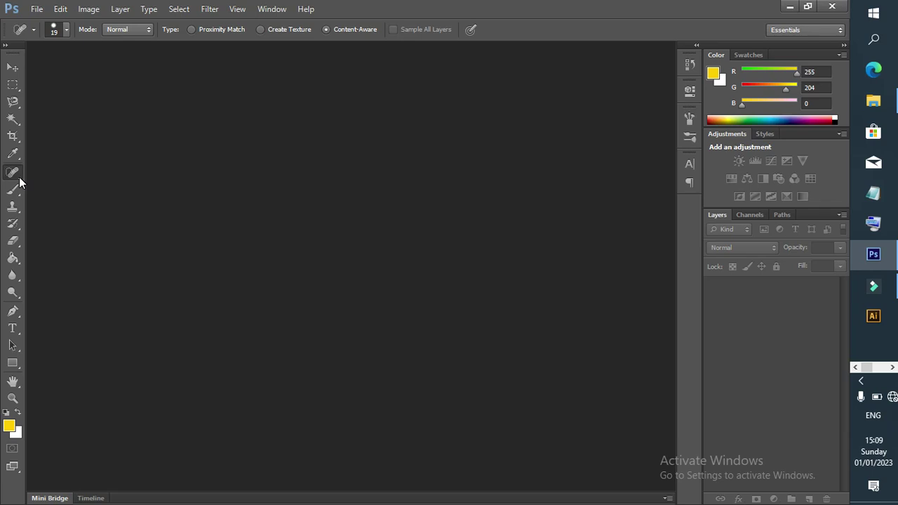
right_click(20, 180)
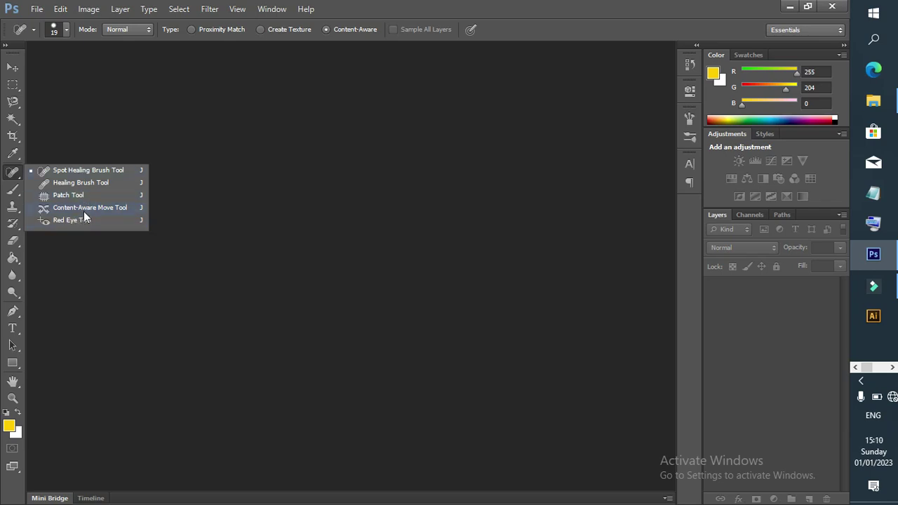
click(18, 196)
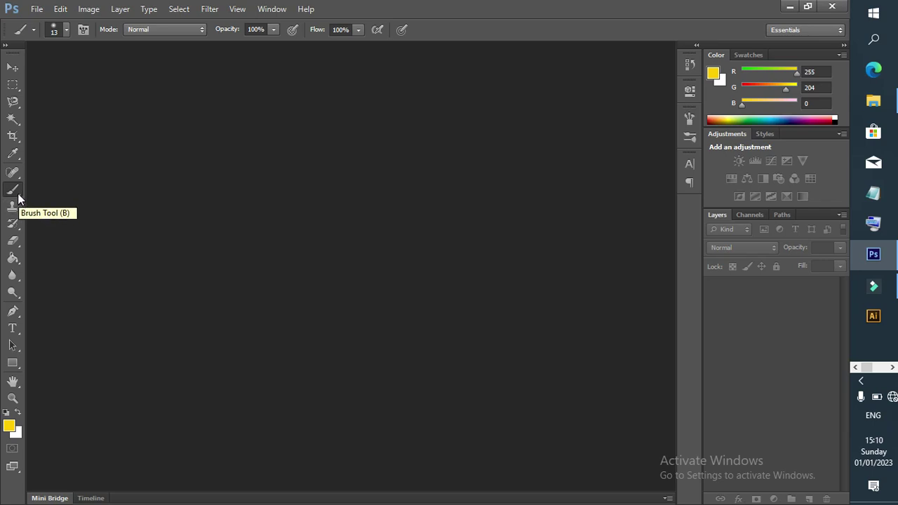
right_click(18, 199)
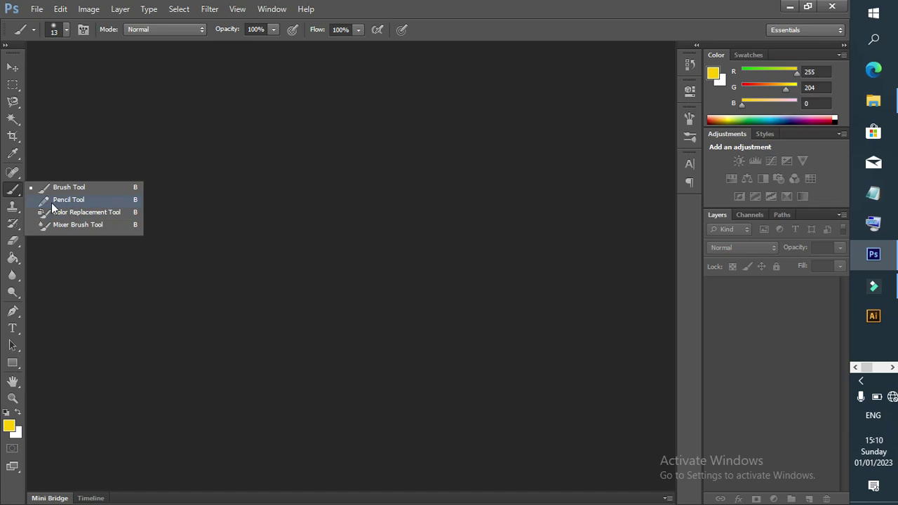
click(13, 206)
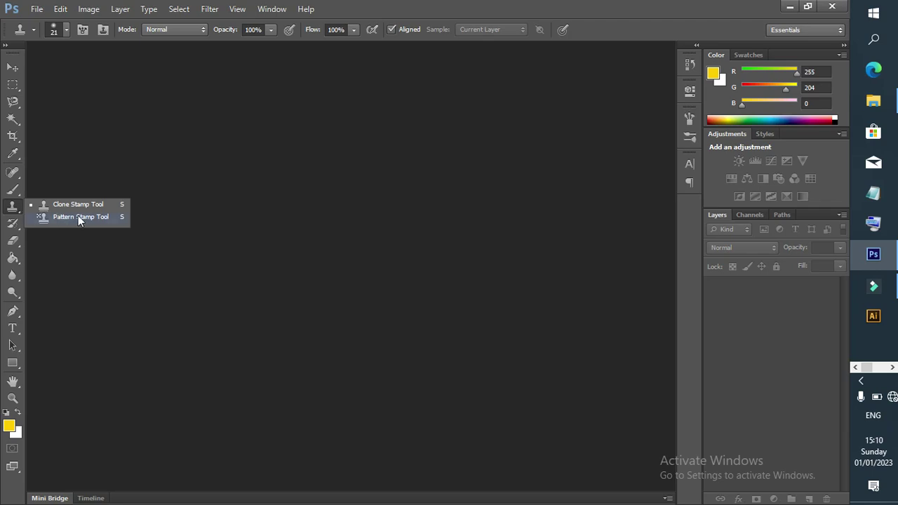
- Examine the History Brush tool's options and view the variants of the Spot Healing Brush and Eraser tools
click(20, 232)
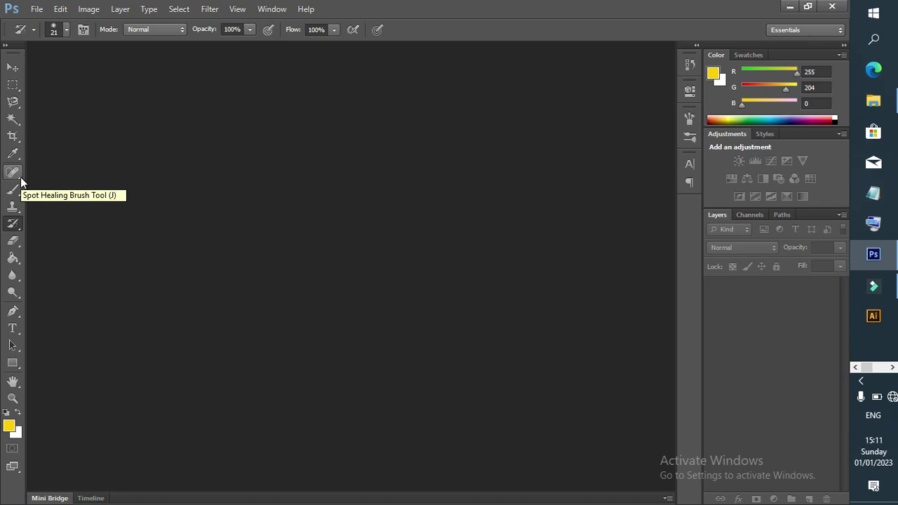
click(20, 181)
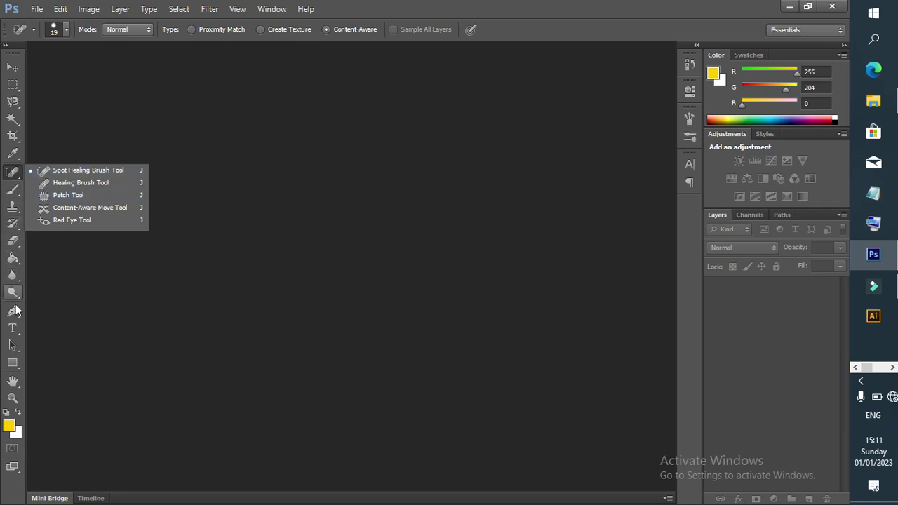
click(14, 258)
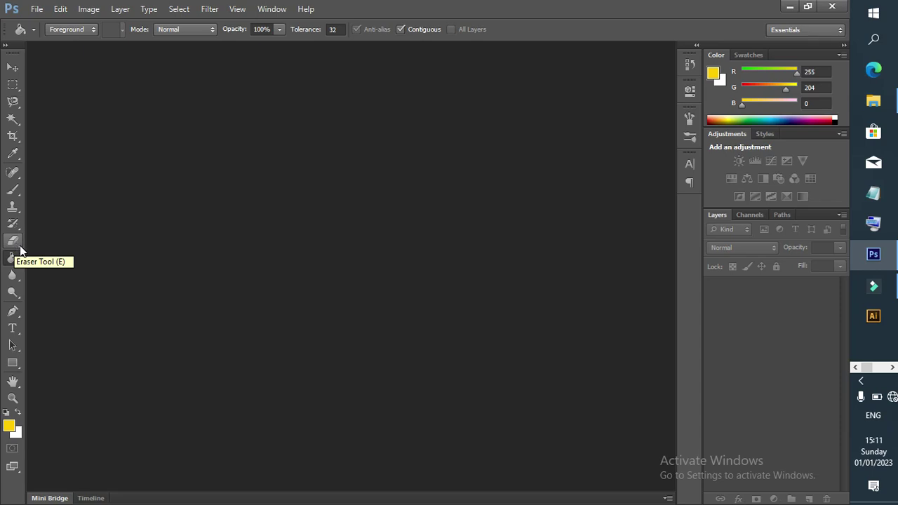
click(20, 250)
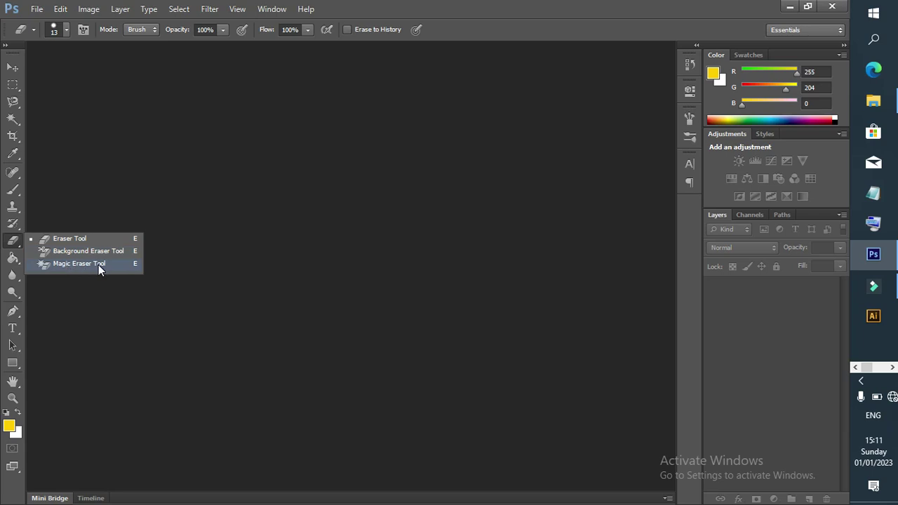
- View the variants grouped with the Paint Bucket tool and examine the options of the Blur and Dodge tools
click(17, 262)
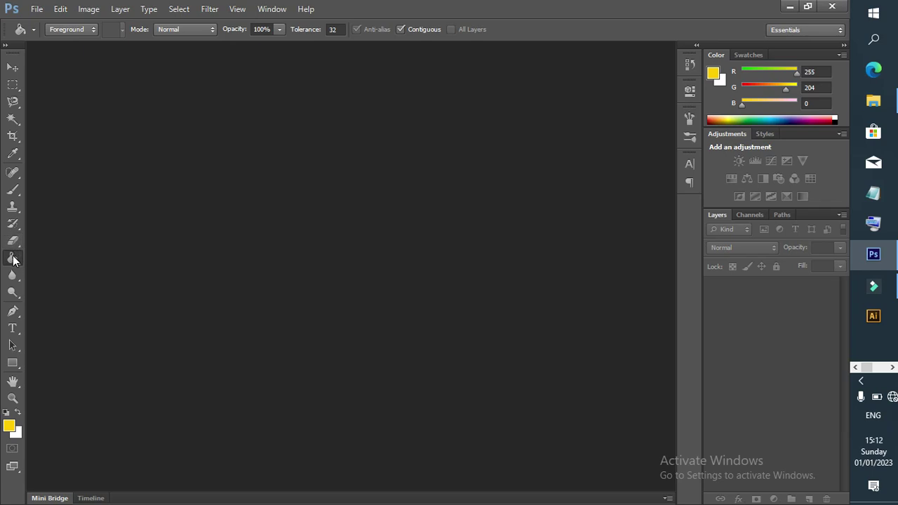
click(21, 268)
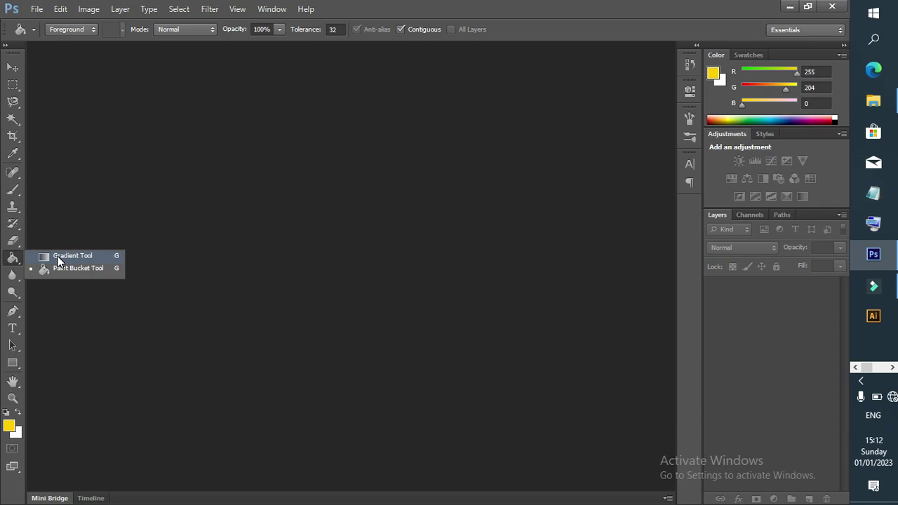
click(12, 275)
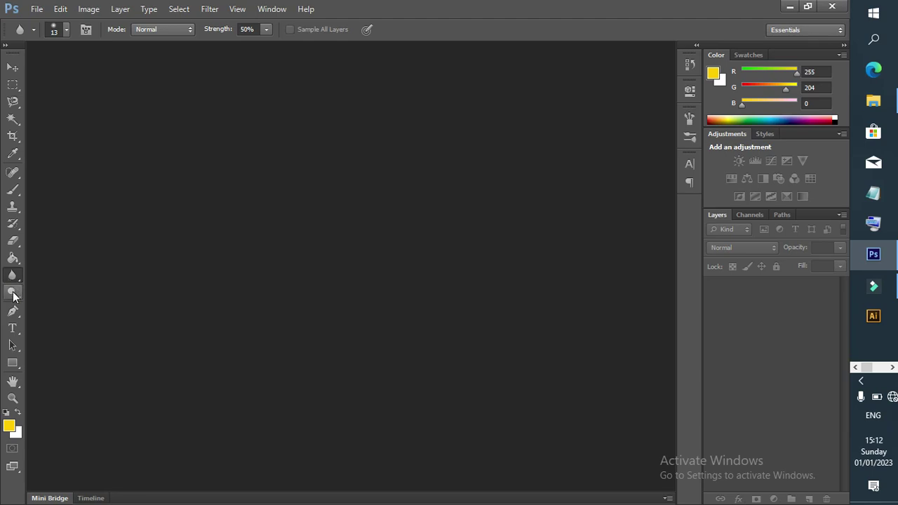
click(12, 293)
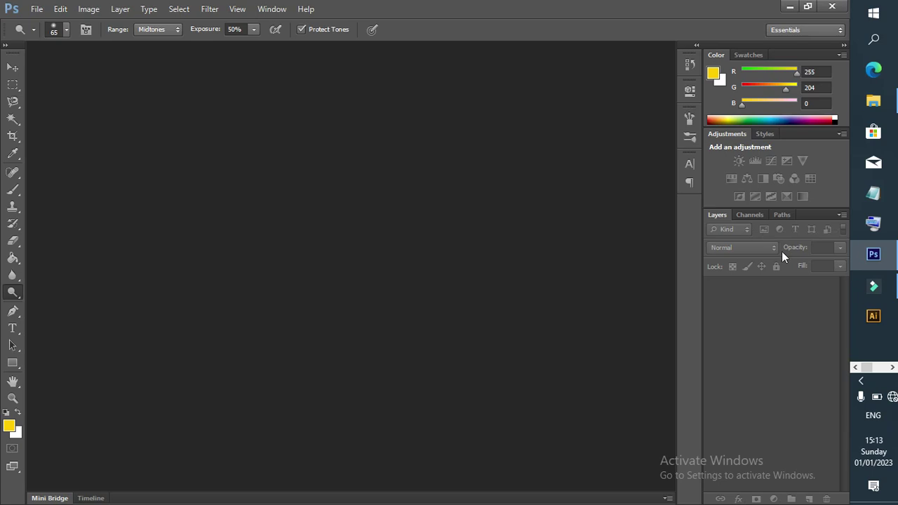
- Examine the collapsed History, Properties, Brush and Brush Presets panels one after another
click(690, 63)
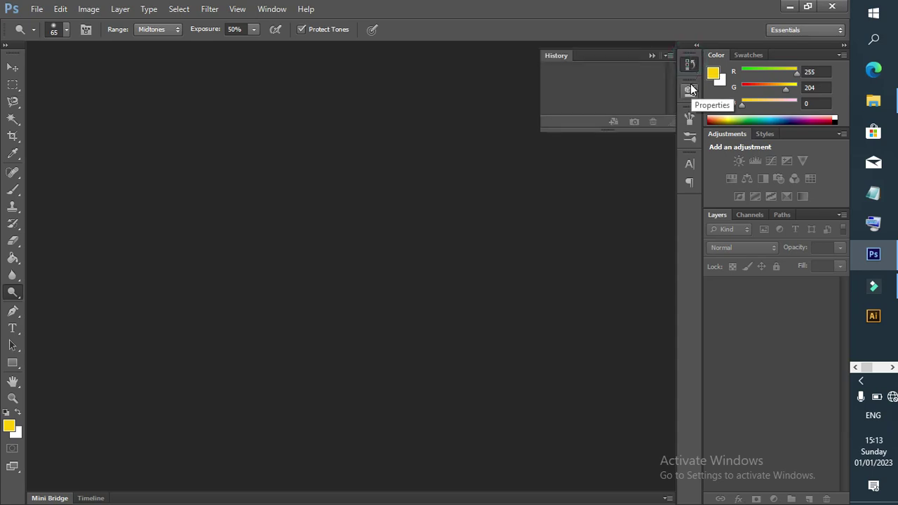
click(690, 89)
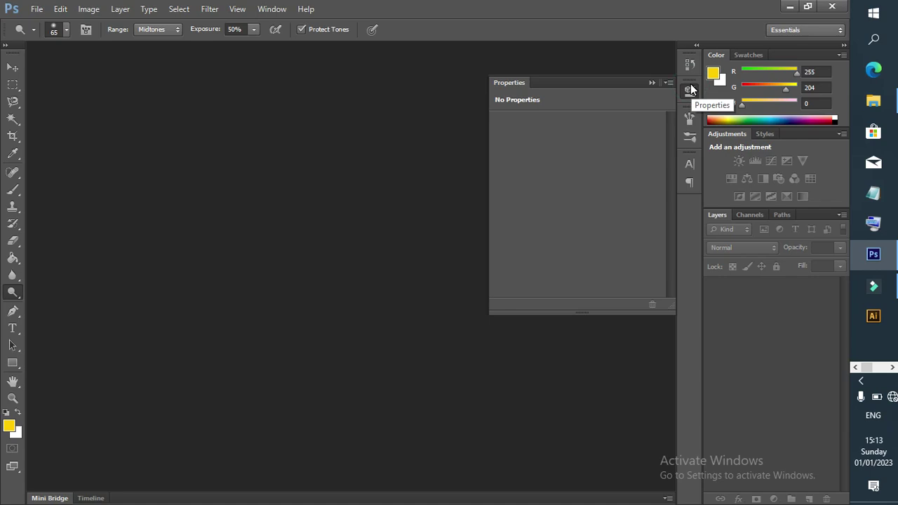
click(690, 89)
click(688, 118)
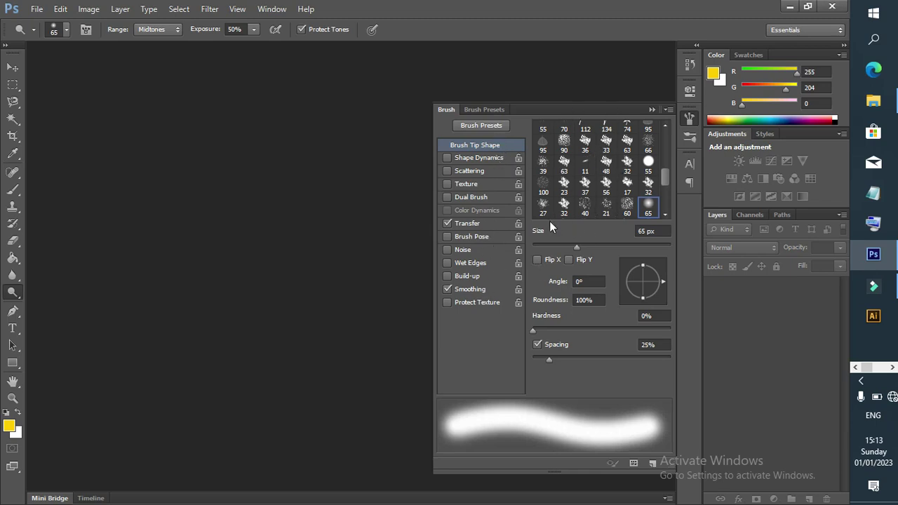
click(687, 137)
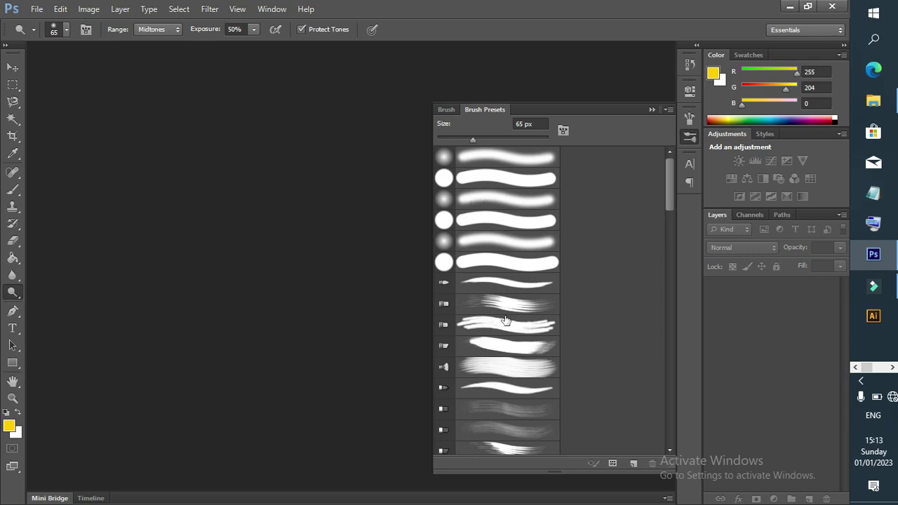
- Examine the text formatting settings in the Character and Paragraph panels
click(688, 162)
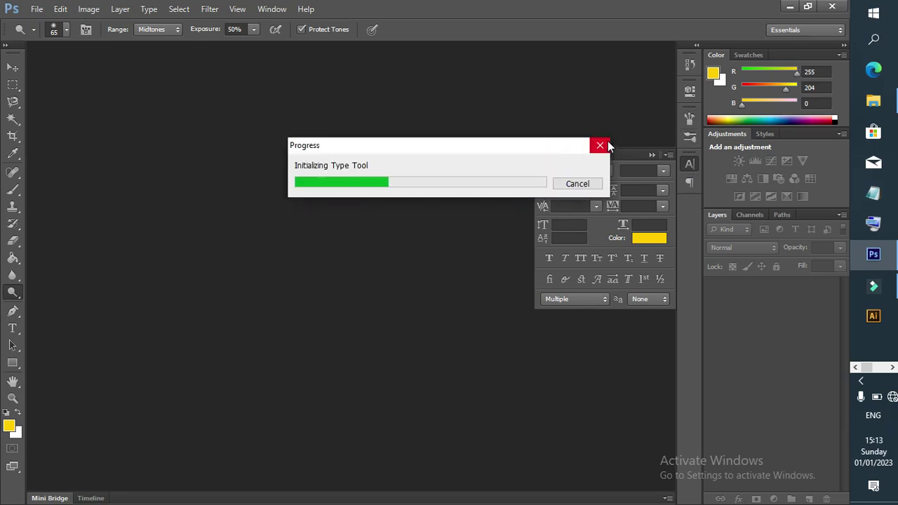
click(607, 145)
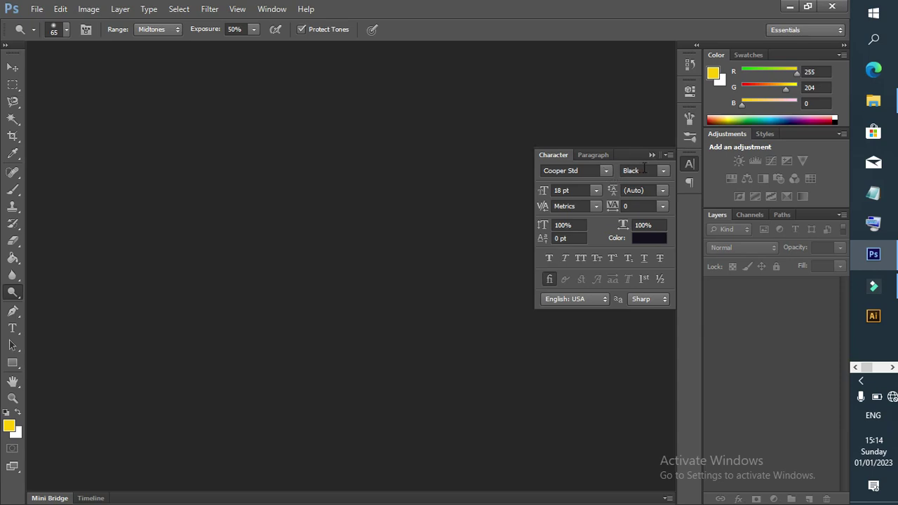
click(690, 181)
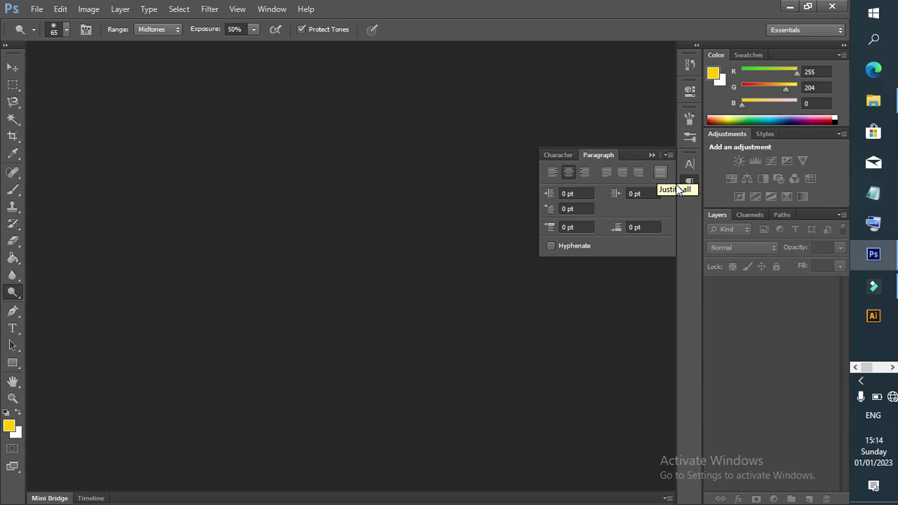
- Add the Notes panel to the workspace and collapse it to its icon
click(270, 14)
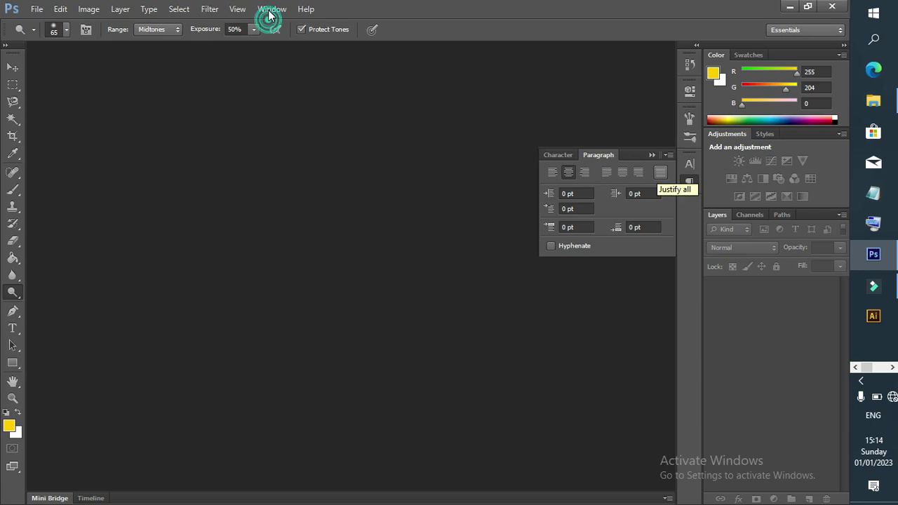
click(270, 14)
click(270, 11)
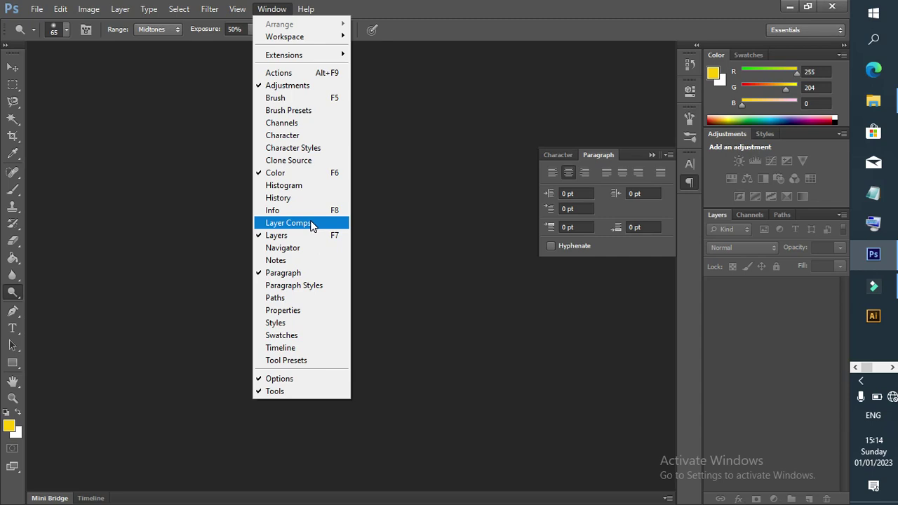
click(261, 264)
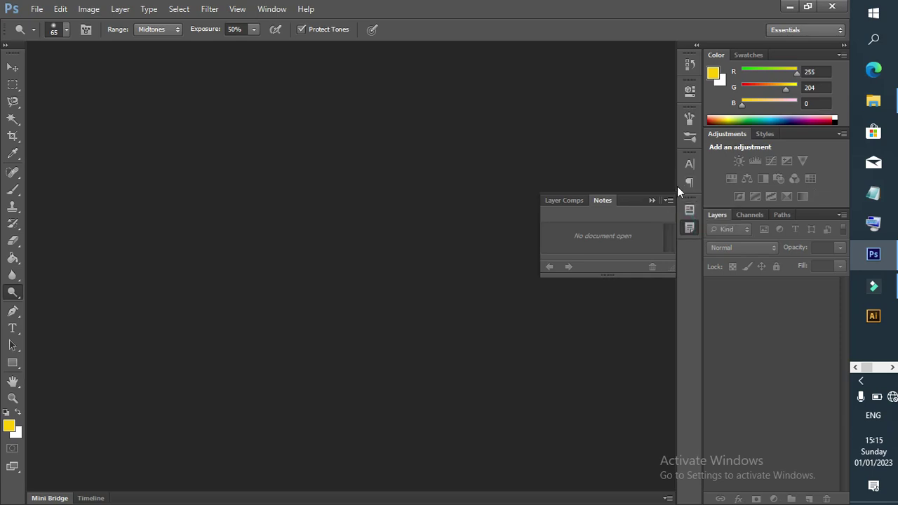
click(687, 228)
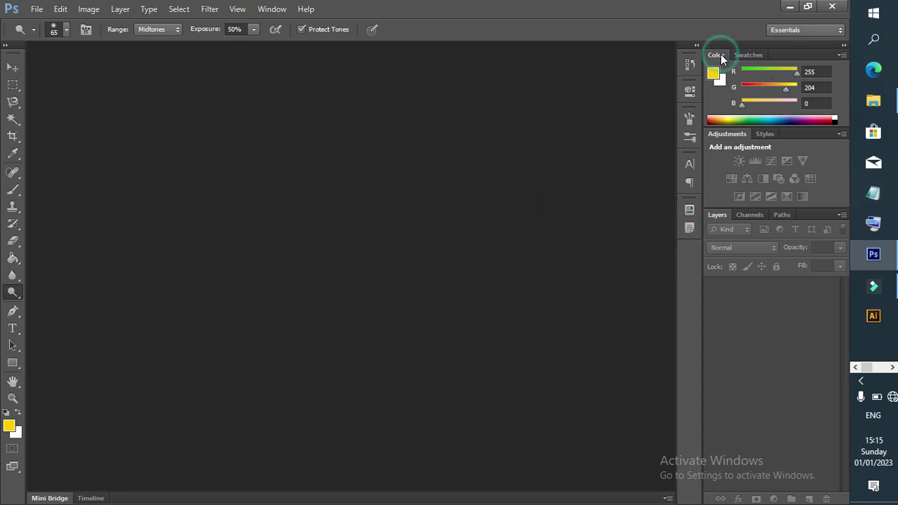
- View the Swatches panel, return to the Color panel, and briefly expand and collapse the docked icon panels
click(740, 52)
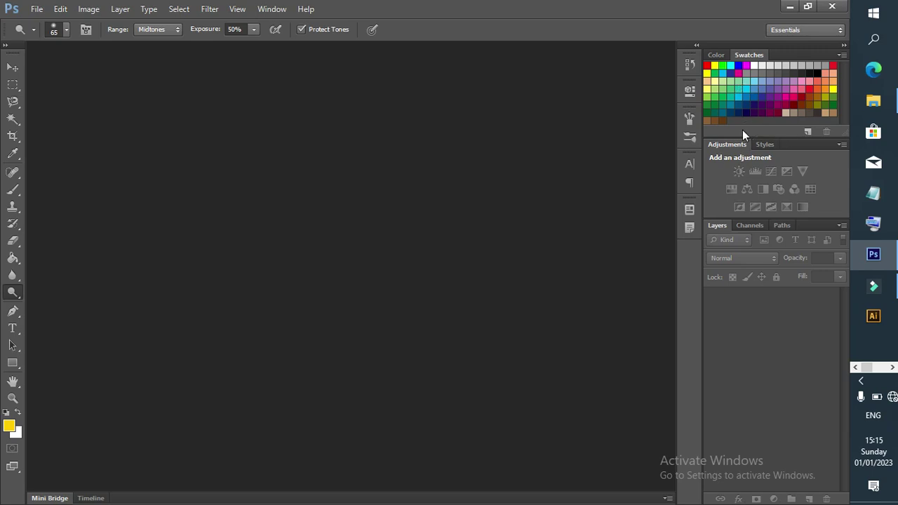
click(748, 56)
click(713, 54)
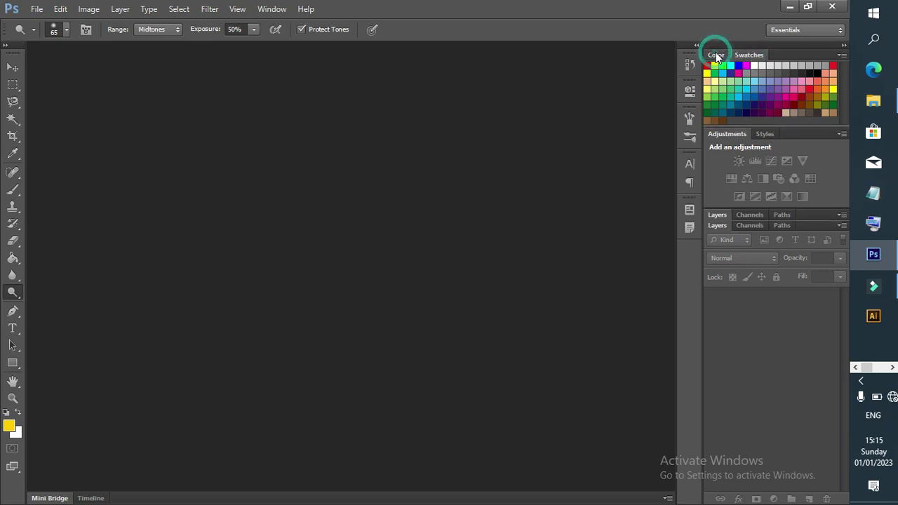
click(696, 47)
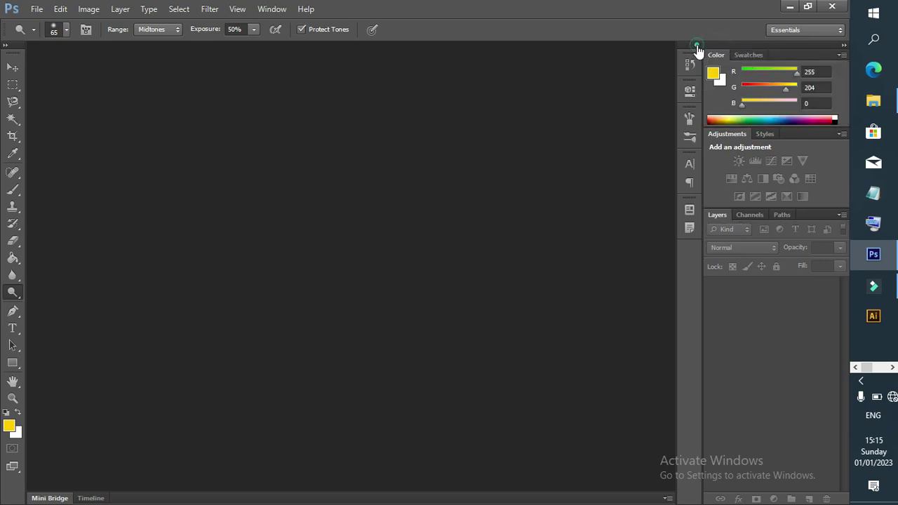
click(697, 47)
click(789, 8)
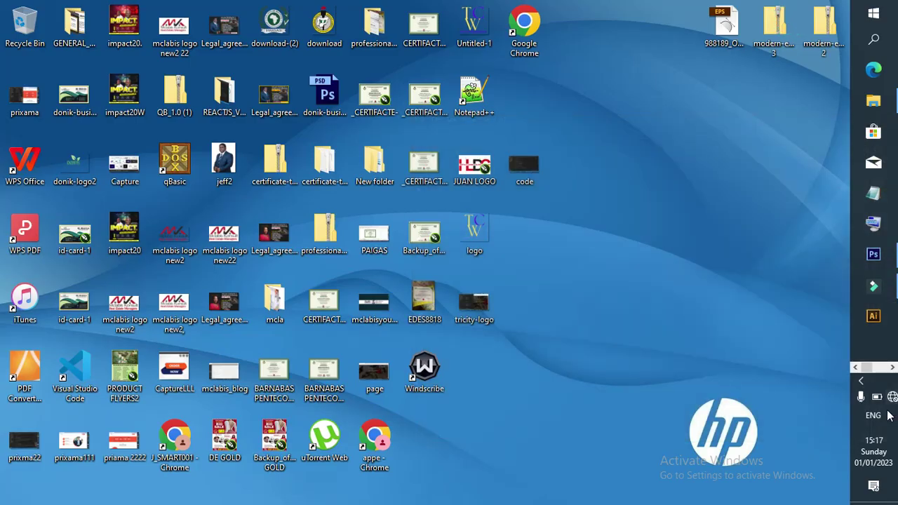
click(861, 381)
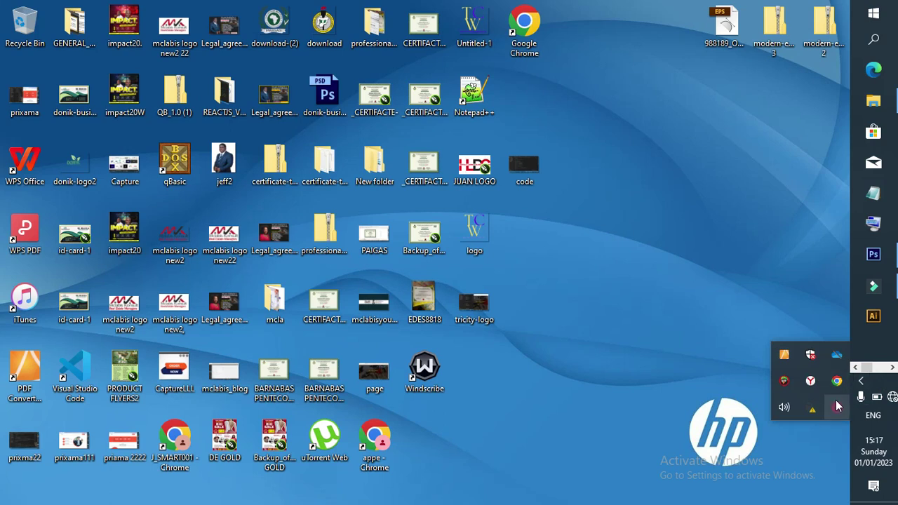
right_click(836, 406)
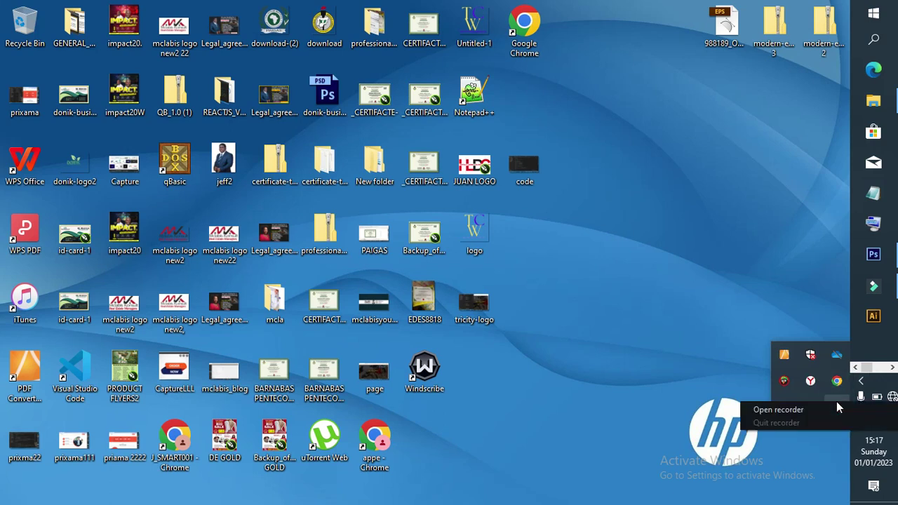
click(778, 411)
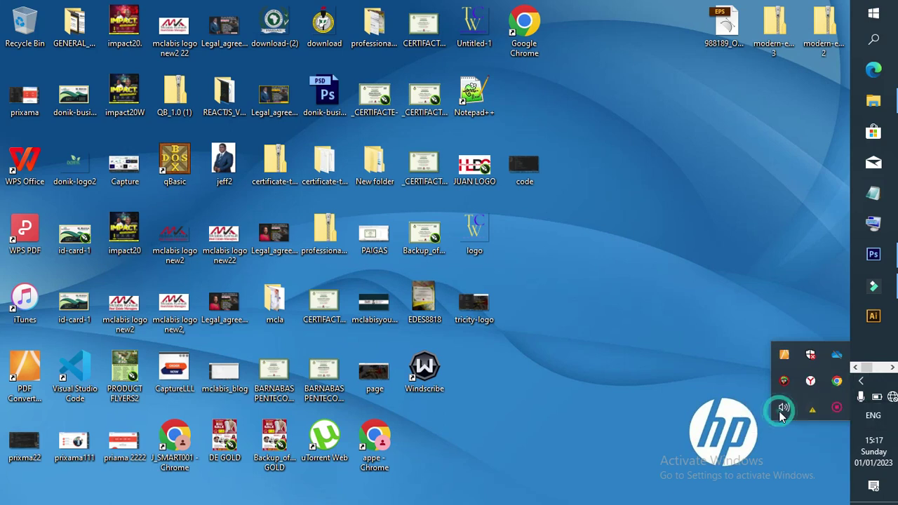